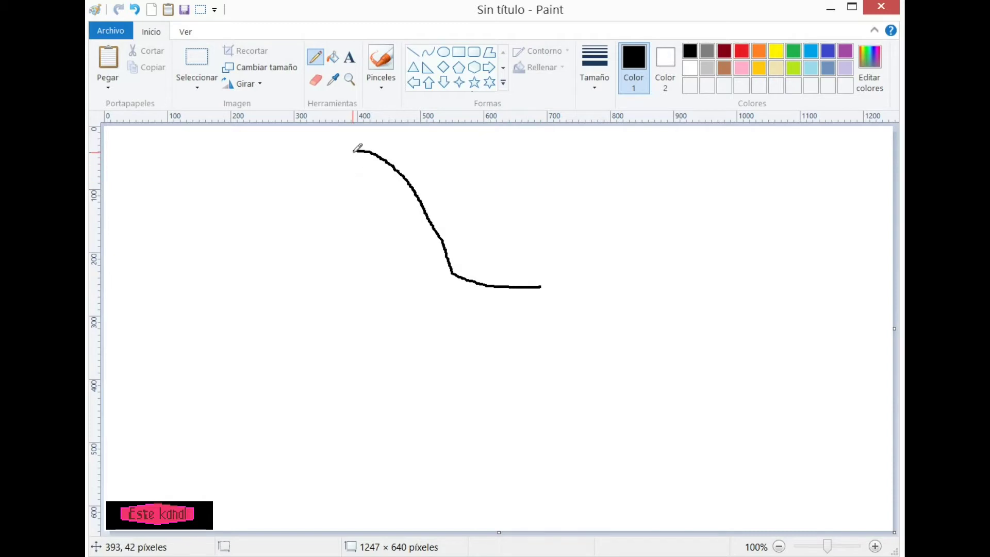
Draw the front line of the hen's neck, the comb above the head and a dark round eye with the black Pencil.
{"action": "mouse_move", "coordinate": [337, 201]}
{"action": "left_mouse_down"}
{"action": "mouse_move", "coordinate": [350, 232]}
{"action": "mouse_move", "coordinate": [343, 301]}
{"action": "left_mouse_up"}
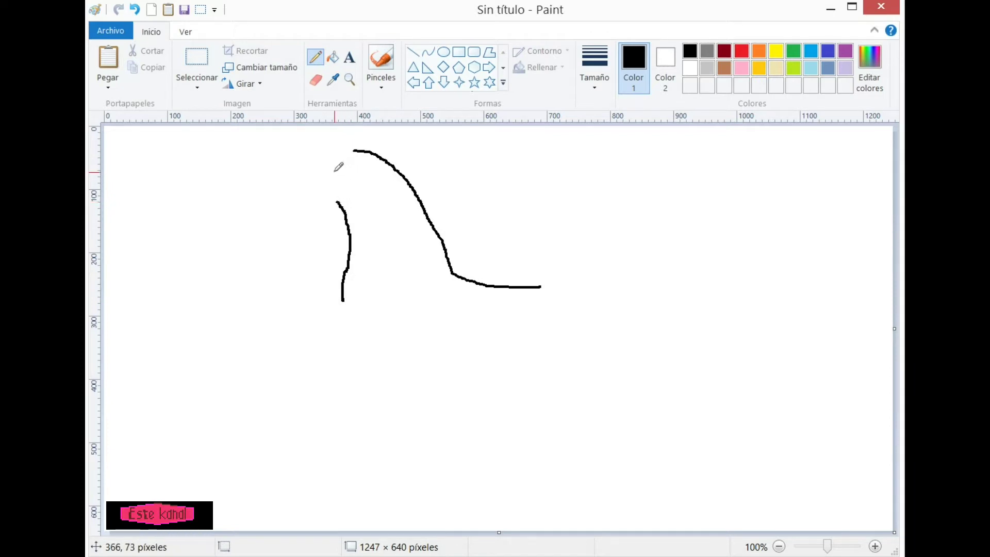
{"action": "left_click_drag", "start_coordinate": [349, 153], "coordinate": [344, 141]}
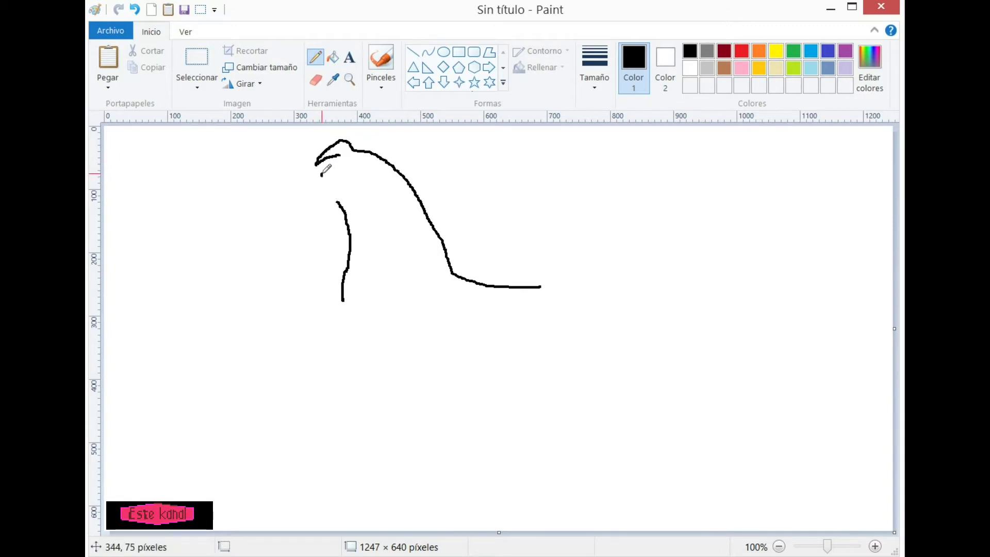
{"action": "left_click_drag", "start_coordinate": [329, 181], "coordinate": [325, 175]}
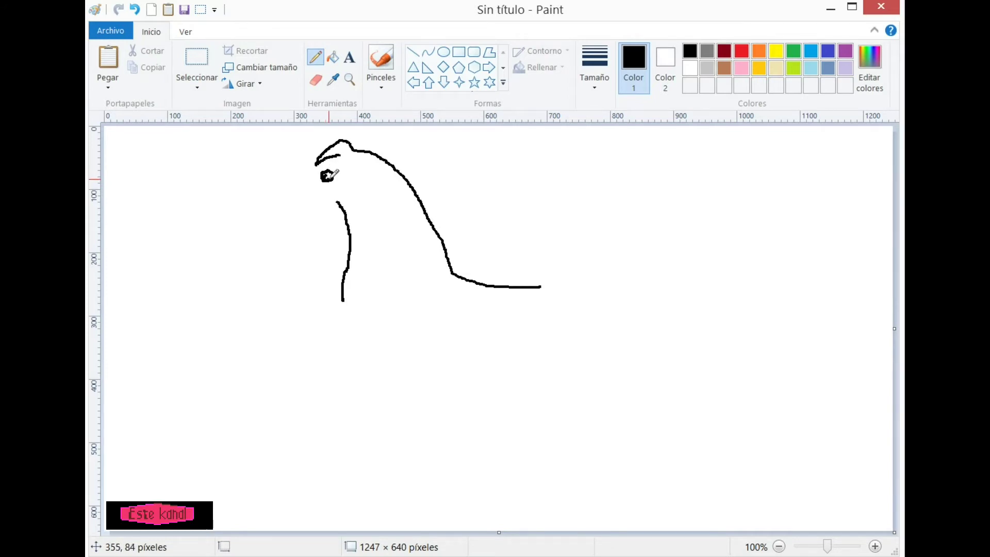
{"action": "left_click_drag", "start_coordinate": [332, 178], "coordinate": [329, 177]}
Draw the pointed, slightly open beak and the small wattle hanging beneath it.
{"action": "mouse_move", "coordinate": [319, 166]}
{"action": "left_mouse_down"}
{"action": "mouse_move", "coordinate": [282, 190]}
{"action": "mouse_move", "coordinate": [329, 200]}
{"action": "mouse_move", "coordinate": [313, 184]}
{"action": "left_mouse_up"}
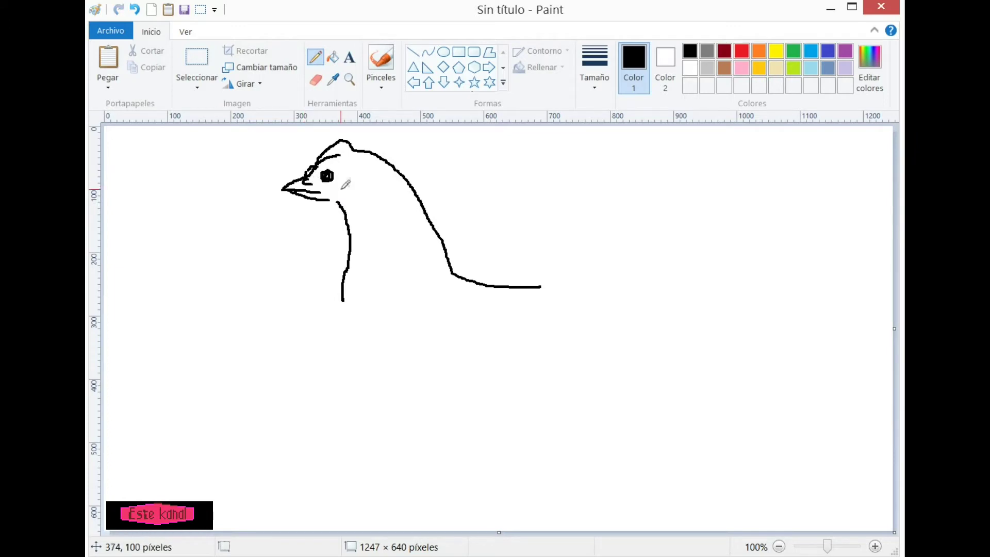
{"action": "left_click_drag", "start_coordinate": [318, 189], "coordinate": [333, 197]}
{"action": "mouse_move", "coordinate": [328, 195]}
{"action": "left_mouse_down"}
{"action": "mouse_move", "coordinate": [329, 208]}
{"action": "mouse_move", "coordinate": [342, 203]}
{"action": "left_mouse_up"}
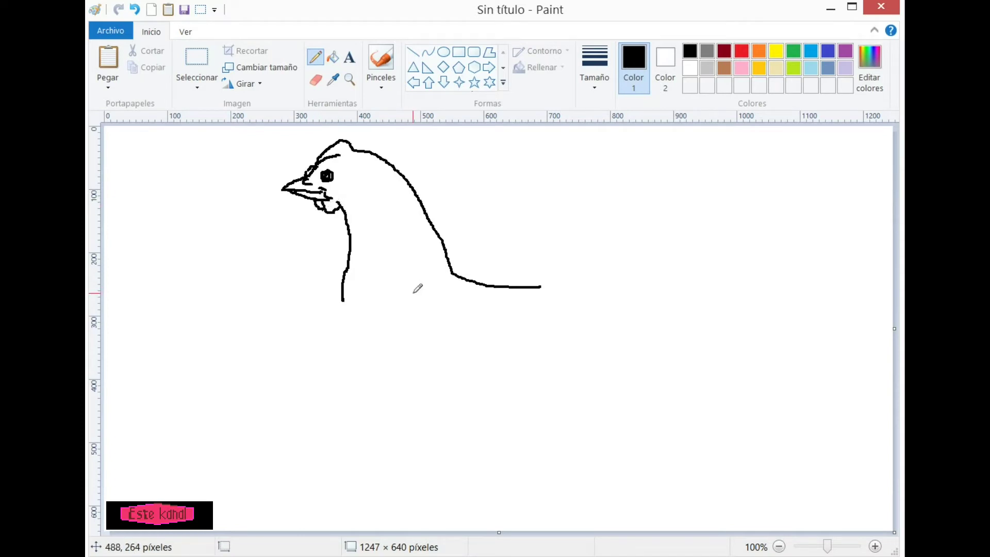
Draw the hen's rounded body and tail outline, detailed with jagged neck feathers, scalloped wing feathers, short breast lines and eye-corner marks.
{"action": "mouse_move", "coordinate": [353, 282]}
{"action": "left_mouse_down"}
{"action": "mouse_move", "coordinate": [375, 296]}
{"action": "mouse_move", "coordinate": [449, 271]}
{"action": "left_mouse_up"}
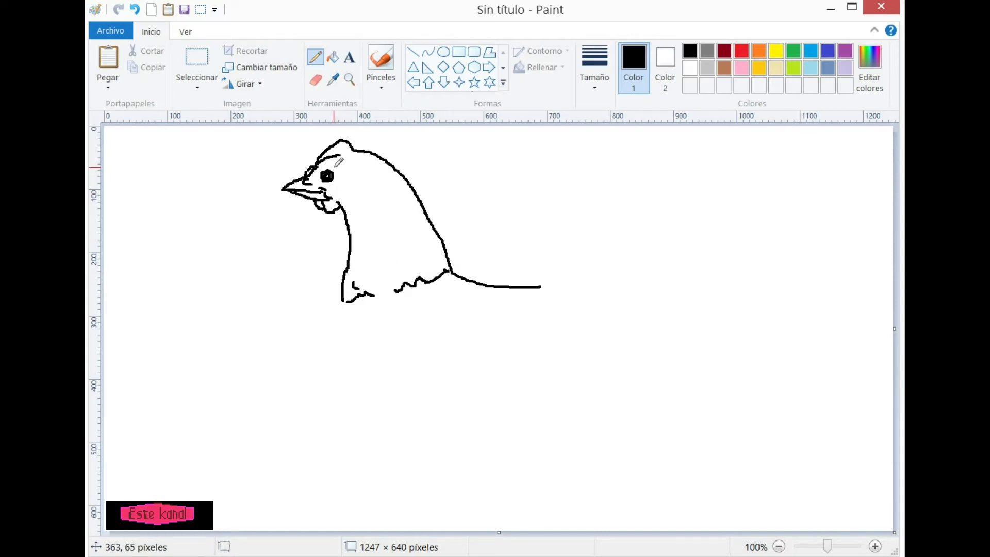
{"action": "left_click_drag", "start_coordinate": [331, 169], "coordinate": [340, 175]}
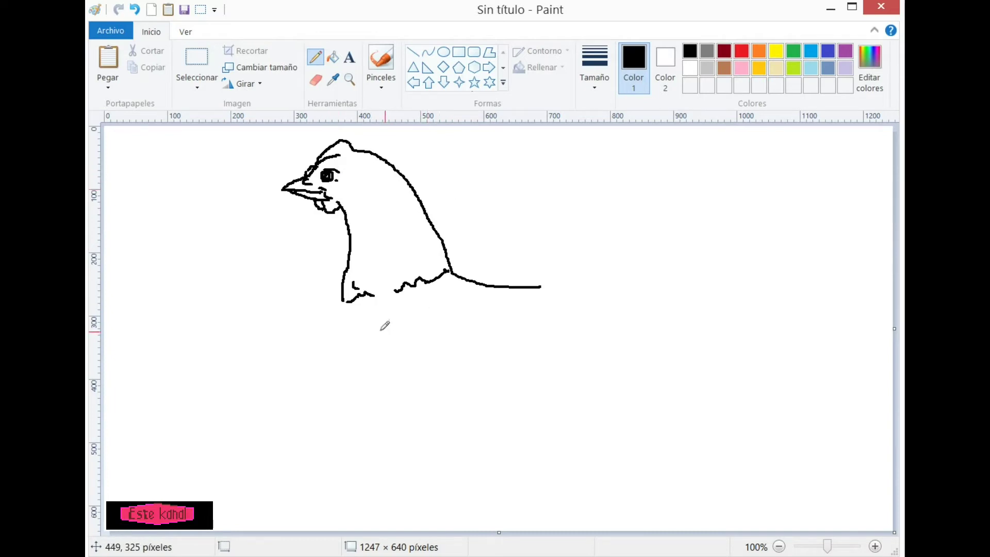
{"action": "mouse_move", "coordinate": [347, 306]}
{"action": "left_mouse_down"}
{"action": "mouse_move", "coordinate": [341, 359]}
{"action": "mouse_move", "coordinate": [369, 395]}
{"action": "mouse_move", "coordinate": [490, 441]}
{"action": "mouse_move", "coordinate": [568, 363]}
{"action": "mouse_move", "coordinate": [583, 311]}
{"action": "mouse_move", "coordinate": [586, 321]}
{"action": "mouse_move", "coordinate": [593, 310]}
{"action": "mouse_move", "coordinate": [592, 281]}
{"action": "mouse_move", "coordinate": [541, 287]}
{"action": "mouse_move", "coordinate": [583, 258]}
{"action": "mouse_move", "coordinate": [580, 305]}
{"action": "left_mouse_up"}
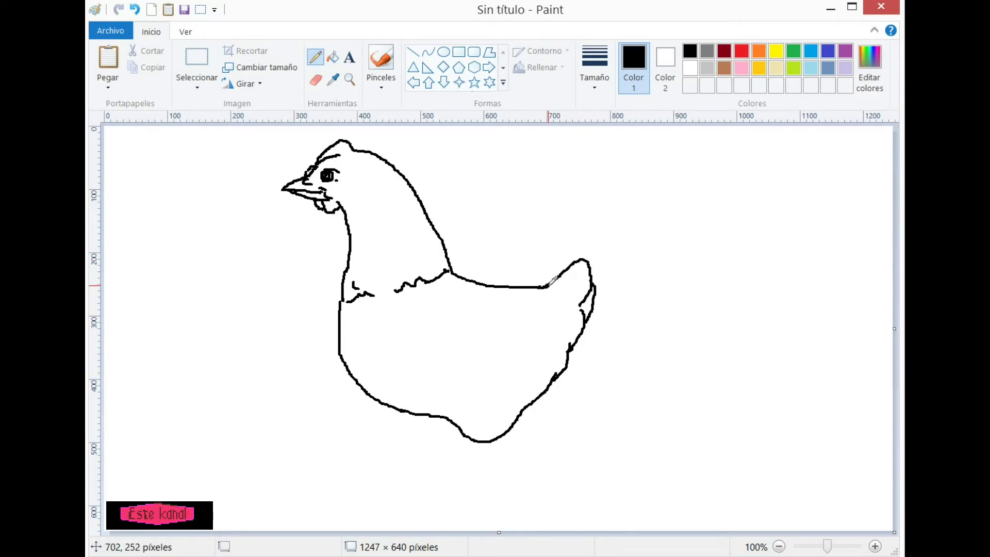
{"action": "mouse_move", "coordinate": [516, 303]}
{"action": "left_mouse_down"}
{"action": "mouse_move", "coordinate": [538, 311]}
{"action": "mouse_move", "coordinate": [510, 326]}
{"action": "mouse_move", "coordinate": [531, 336]}
{"action": "mouse_move", "coordinate": [503, 355]}
{"action": "mouse_move", "coordinate": [514, 350]}
{"action": "mouse_move", "coordinate": [511, 364]}
{"action": "mouse_move", "coordinate": [458, 379]}
{"action": "left_mouse_up"}
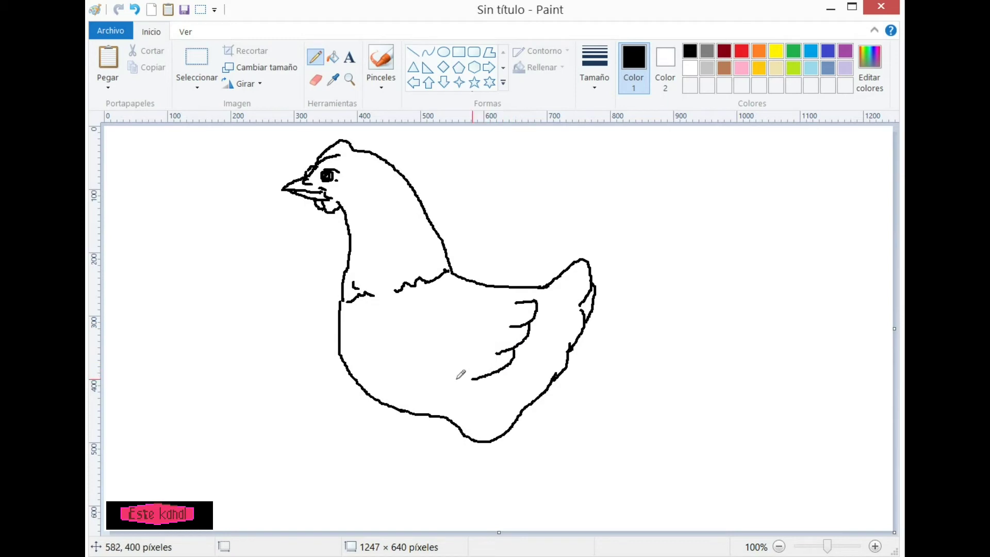
{"action": "mouse_move", "coordinate": [355, 324]}
{"action": "left_mouse_down"}
{"action": "mouse_move", "coordinate": [365, 349]}
{"action": "mouse_move", "coordinate": [401, 383]}
{"action": "left_mouse_up"}
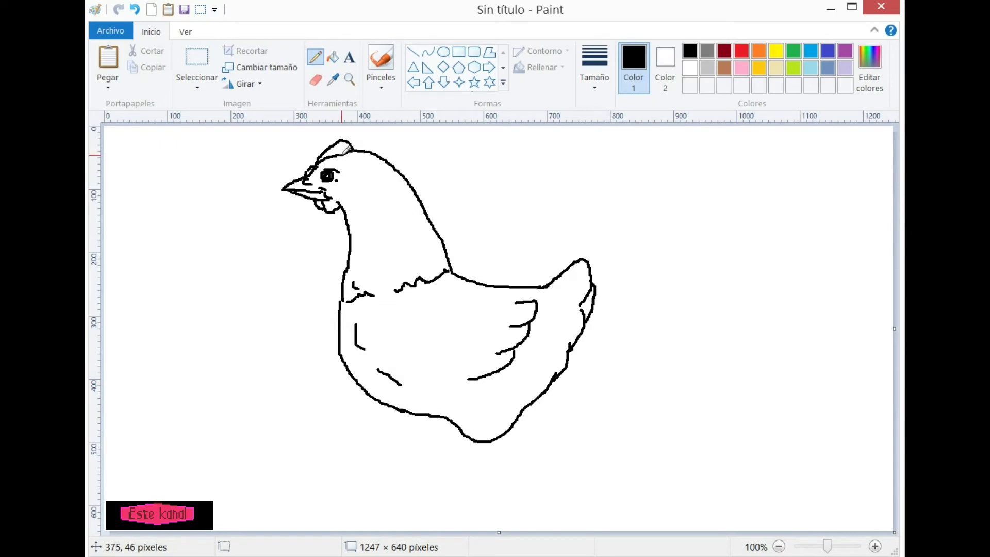
Draw both legs with pointed, spread toes under the body, and add a short cheek mark behind the eye.
{"action": "mouse_move", "coordinate": [406, 415]}
{"action": "left_mouse_down"}
{"action": "mouse_move", "coordinate": [416, 431]}
{"action": "mouse_move", "coordinate": [433, 419]}
{"action": "left_mouse_up"}
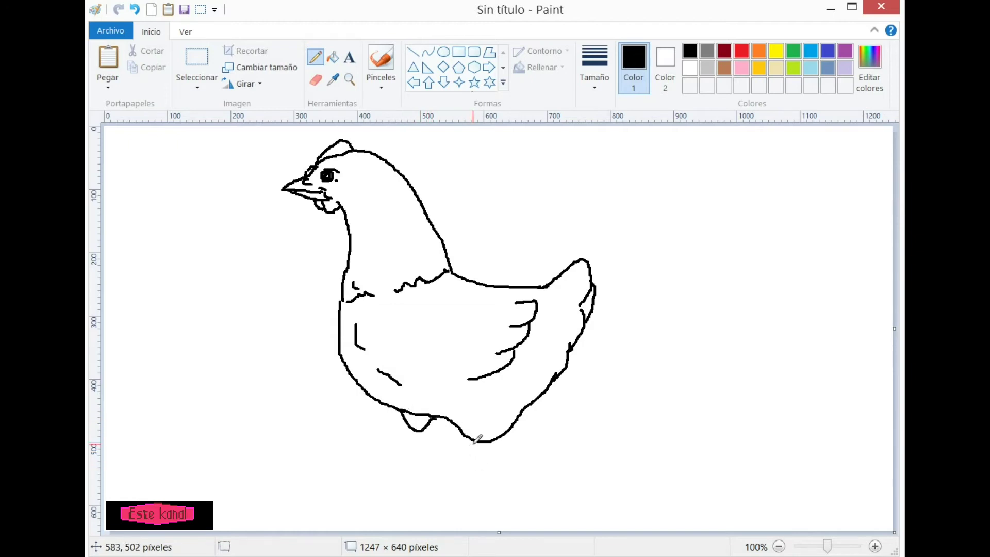
{"action": "mouse_move", "coordinate": [474, 444]}
{"action": "left_mouse_down"}
{"action": "mouse_move", "coordinate": [473, 474]}
{"action": "mouse_move", "coordinate": [485, 447]}
{"action": "mouse_move", "coordinate": [486, 476]}
{"action": "left_mouse_up"}
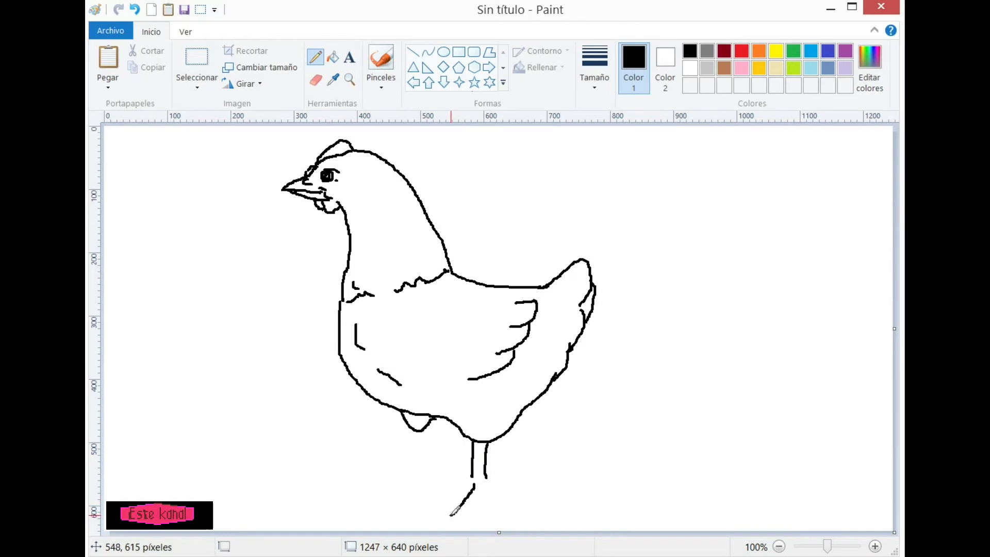
{"action": "left_click_drag", "start_coordinate": [450, 516], "coordinate": [485, 491]}
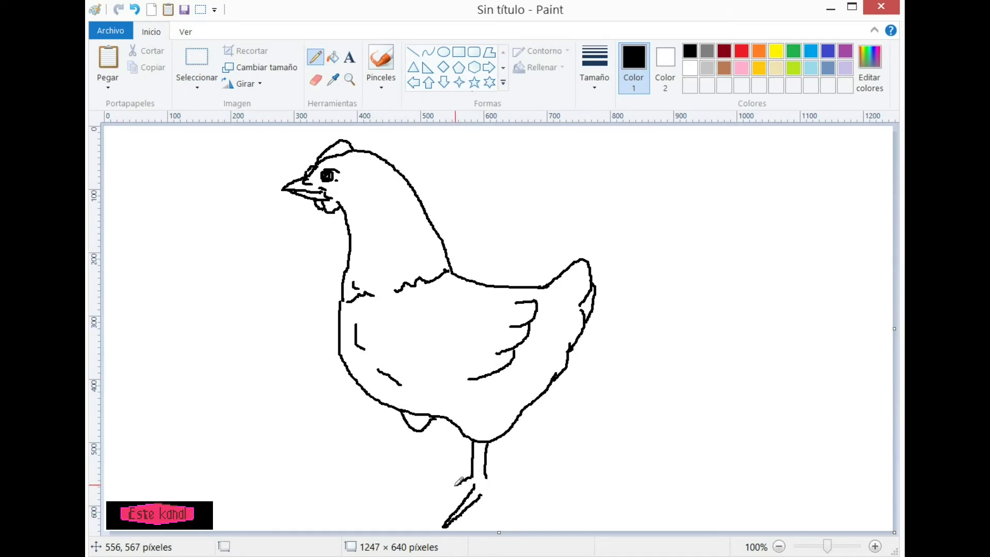
{"action": "left_click_drag", "start_coordinate": [441, 496], "coordinate": [474, 489]}
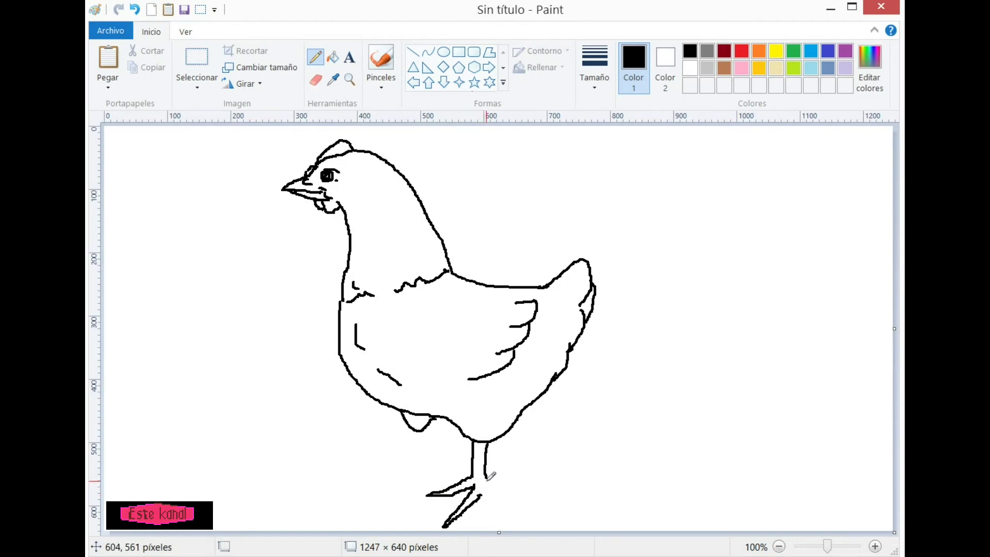
{"action": "mouse_move", "coordinate": [473, 474]}
{"action": "left_mouse_down"}
{"action": "mouse_move", "coordinate": [426, 474]}
{"action": "mouse_move", "coordinate": [454, 481]}
{"action": "left_mouse_up"}
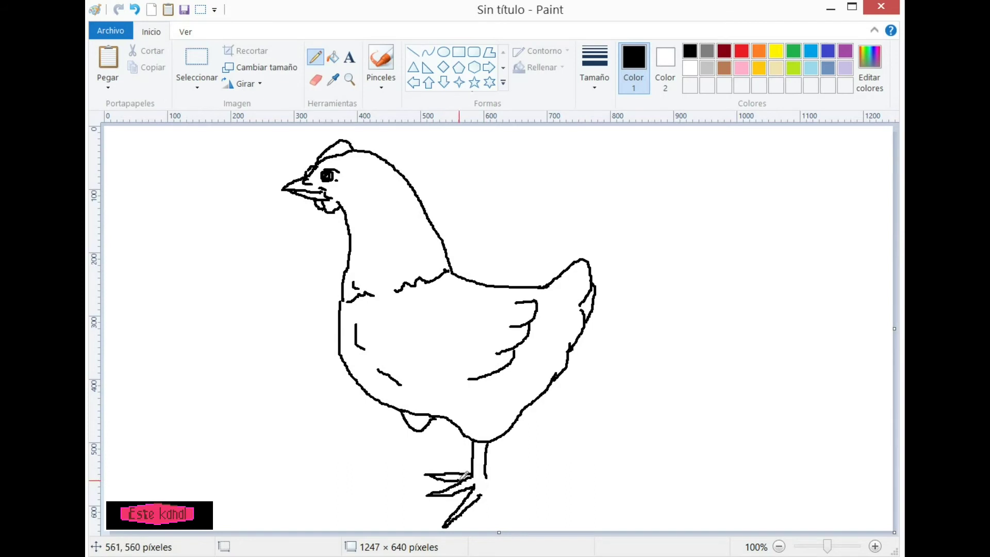
{"action": "mouse_move", "coordinate": [484, 486]}
{"action": "left_mouse_down"}
{"action": "mouse_move", "coordinate": [509, 481]}
{"action": "mouse_move", "coordinate": [485, 476]}
{"action": "left_mouse_up"}
{"action": "mouse_move", "coordinate": [412, 431]}
{"action": "left_mouse_down"}
{"action": "mouse_move", "coordinate": [406, 455]}
{"action": "mouse_move", "coordinate": [368, 458]}
{"action": "mouse_move", "coordinate": [396, 465]}
{"action": "mouse_move", "coordinate": [381, 478]}
{"action": "mouse_move", "coordinate": [407, 469]}
{"action": "mouse_move", "coordinate": [388, 509]}
{"action": "mouse_move", "coordinate": [408, 475]}
{"action": "mouse_move", "coordinate": [440, 459]}
{"action": "mouse_move", "coordinate": [417, 453]}
{"action": "mouse_move", "coordinate": [421, 444]}
{"action": "left_mouse_up"}
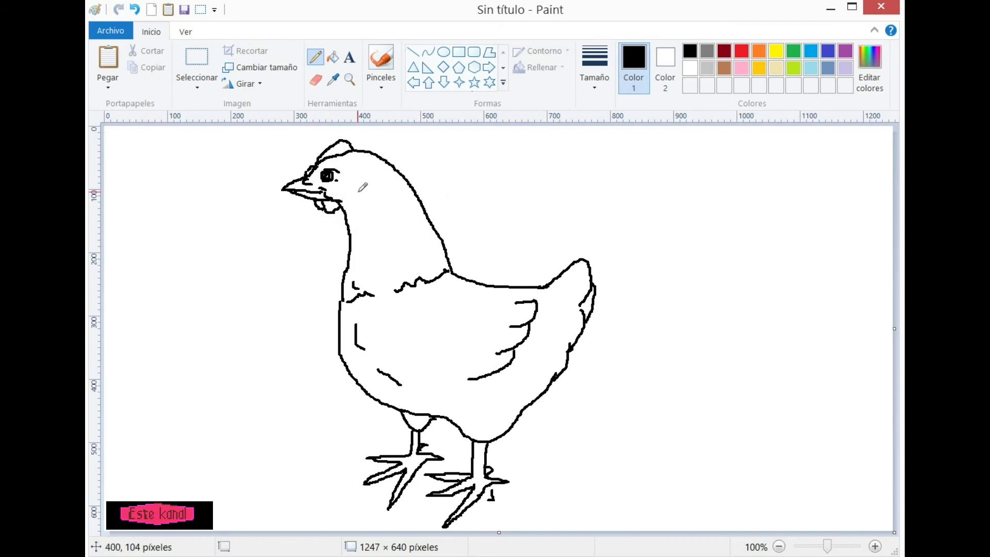
{"action": "left_click_drag", "start_coordinate": [356, 196], "coordinate": [362, 191]}
Fill the hen's comb and both parts of the wattle with red.
{"action": "left_click", "coordinate": [745, 56]}
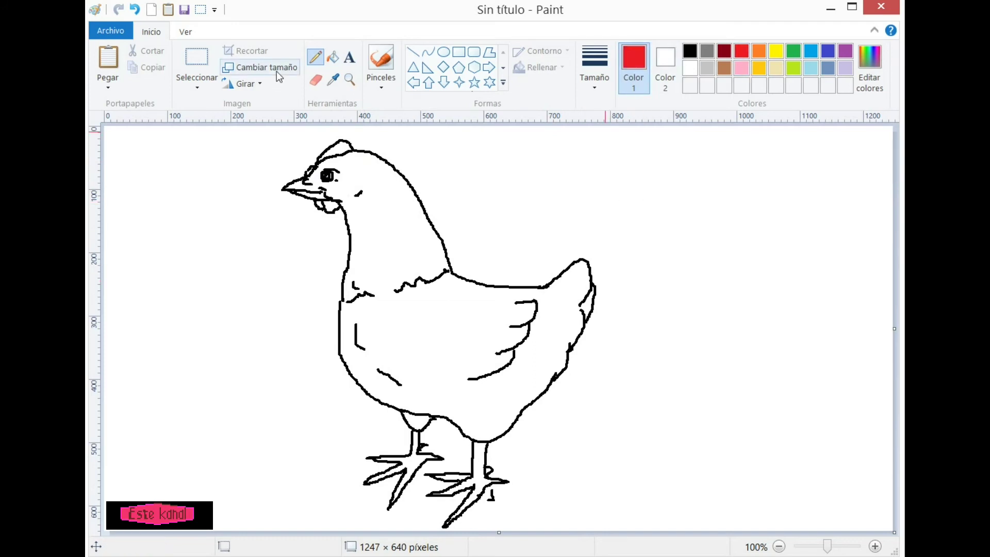
{"action": "left_click", "coordinate": [332, 57]}
{"action": "left_click", "coordinate": [340, 151]}
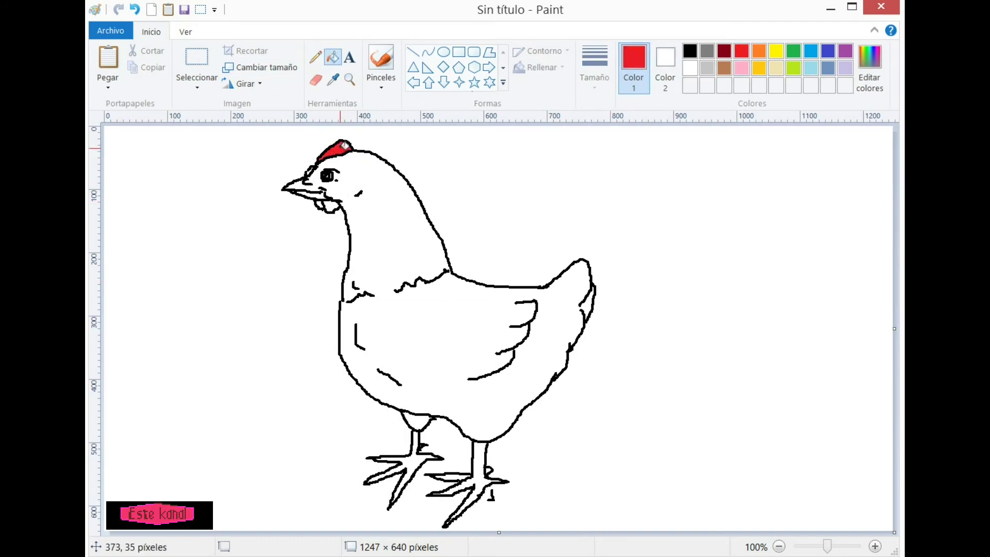
{"action": "left_click", "coordinate": [331, 204]}
{"action": "left_click", "coordinate": [323, 206]}
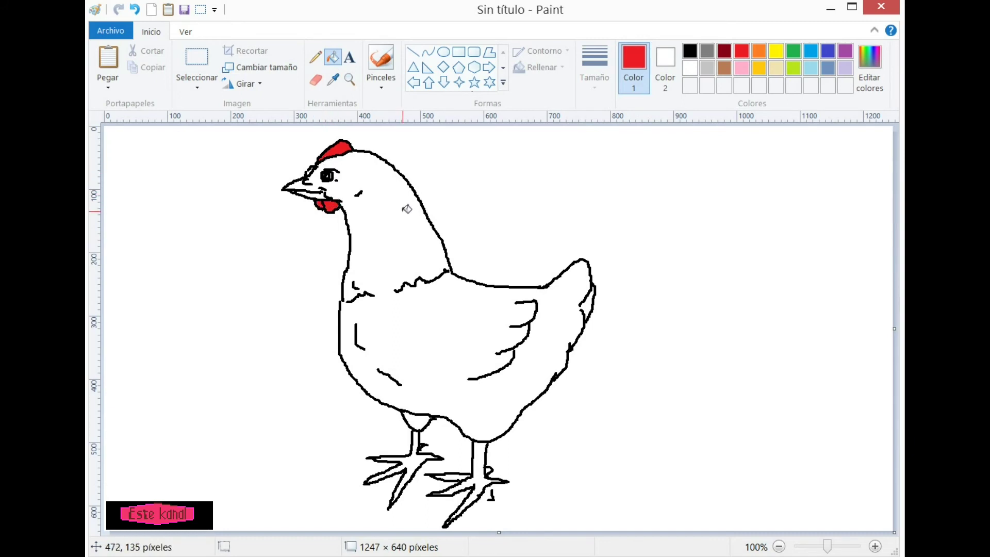
Fill both legs and feet with yellow, including the separate upper toe of the nearer foot.
{"action": "left_click", "coordinate": [759, 51]}
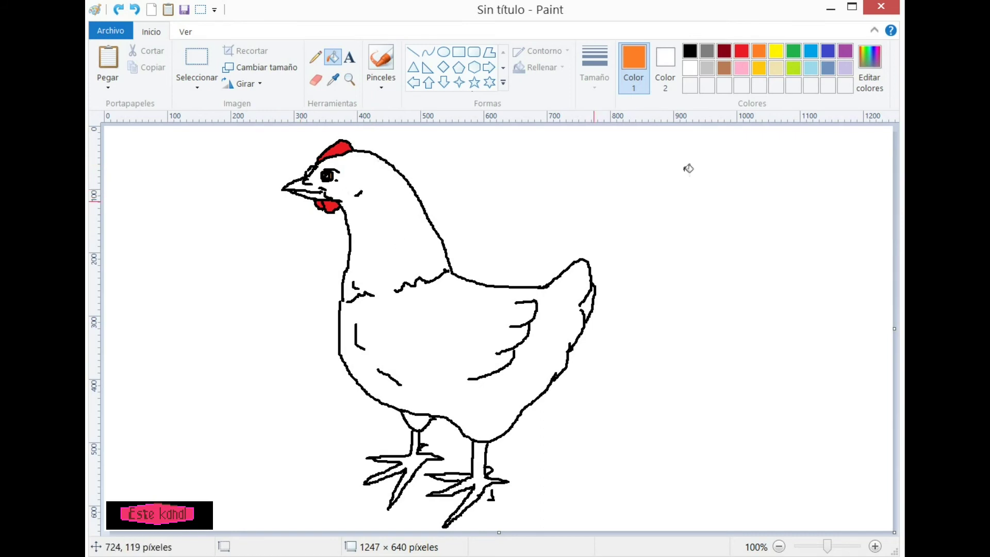
{"action": "left_click", "coordinate": [776, 51]}
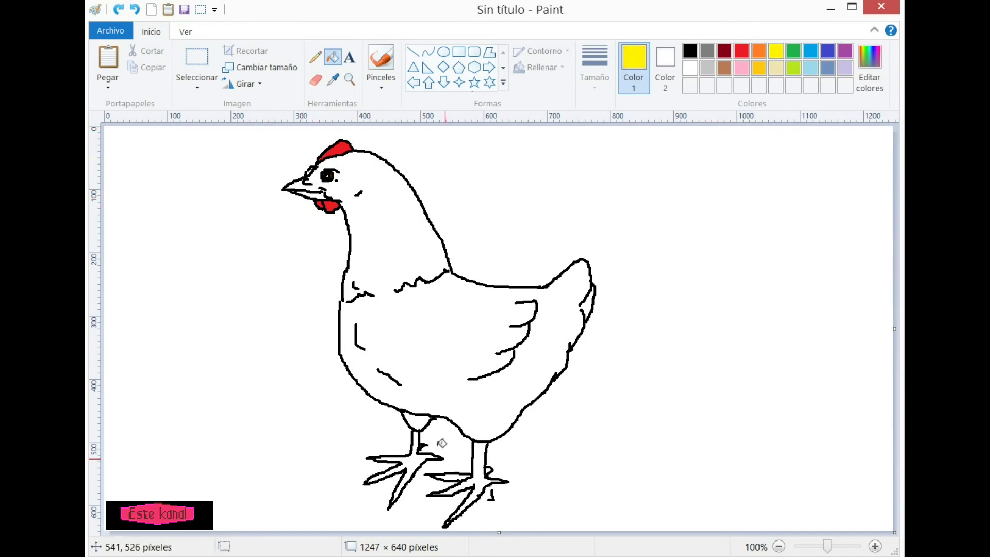
{"action": "left_click", "coordinate": [415, 467]}
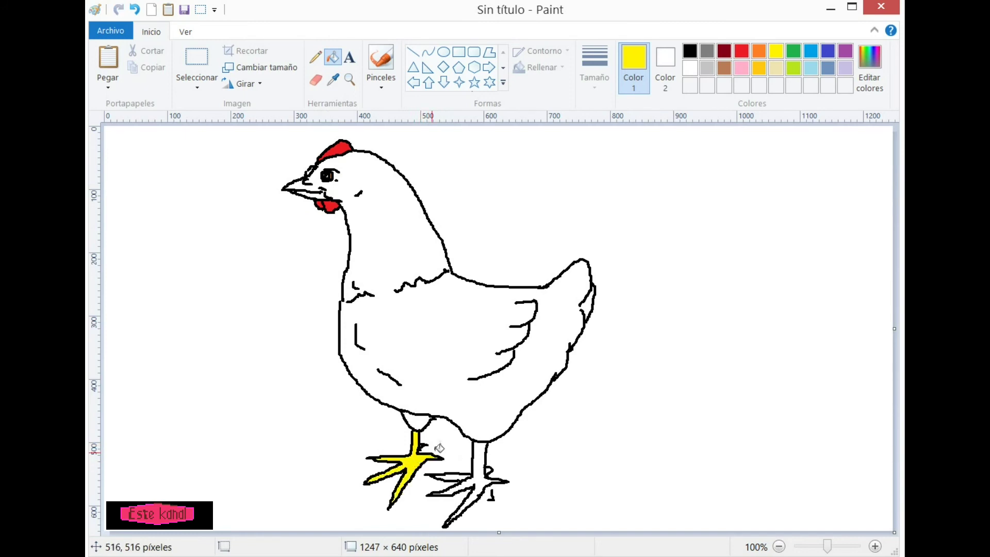
{"action": "left_click", "coordinate": [477, 464]}
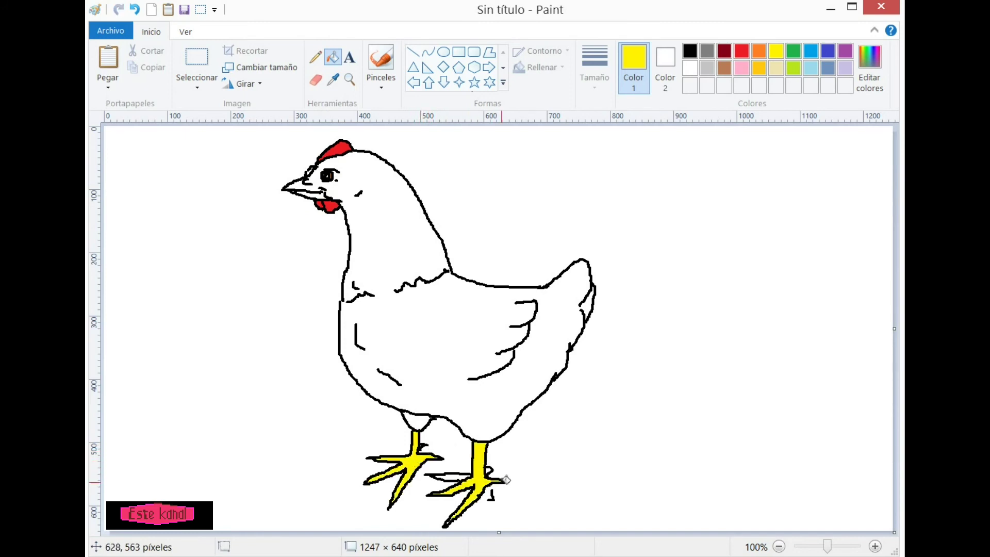
{"action": "left_click", "coordinate": [462, 476]}
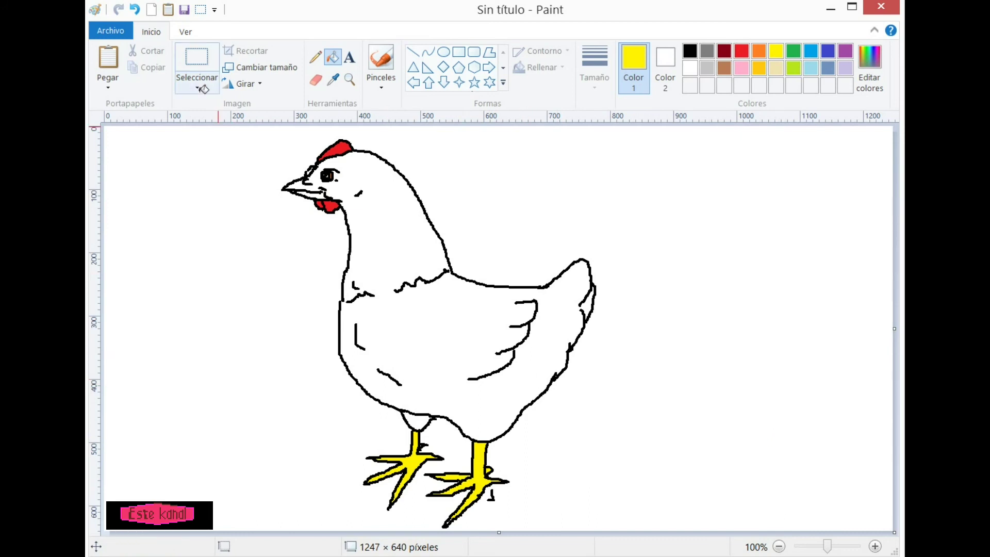
Close the gap behind the upper beak with a yellow pencil stroke and fill the upper beak with yellow.
{"action": "left_click", "coordinate": [690, 52]}
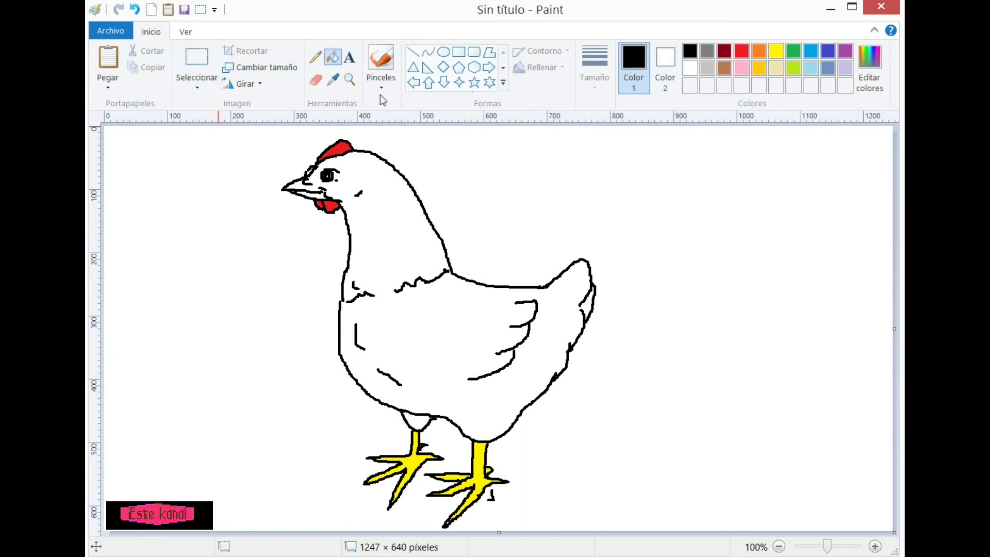
{"action": "left_click", "coordinate": [776, 51]}
{"action": "left_click", "coordinate": [316, 58]}
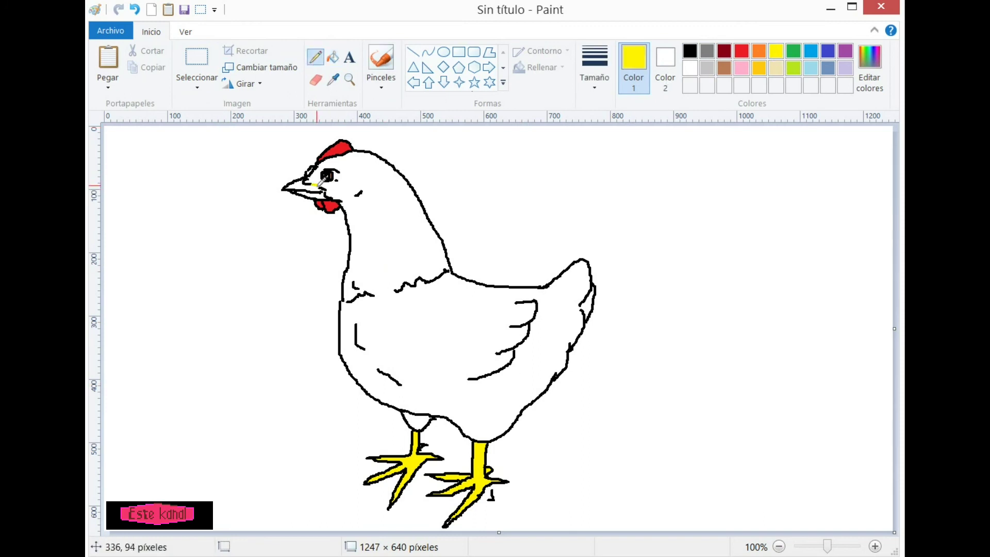
{"action": "left_click", "coordinate": [332, 57]}
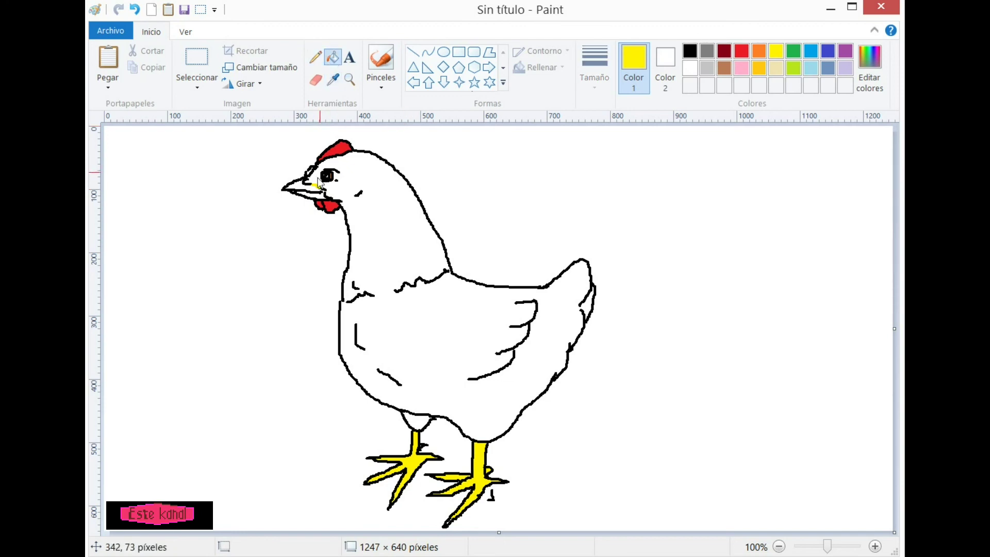
{"action": "left_click", "coordinate": [304, 185]}
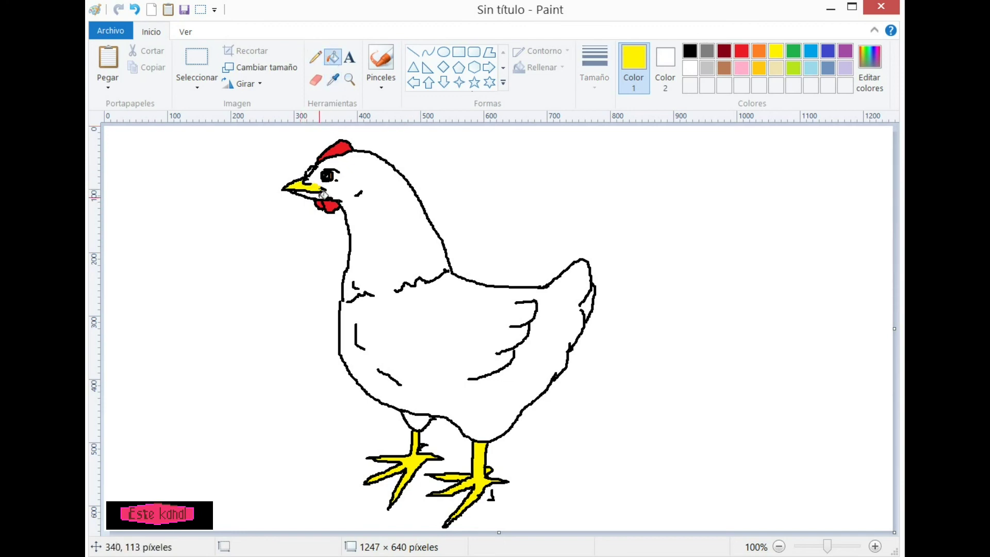
Undo the fill that leaks out of the lower beak, close its gap with the yellow Pencil and color it yellow.
{"action": "left_click", "coordinate": [321, 193]}
{"action": "left_click", "coordinate": [135, 10]}
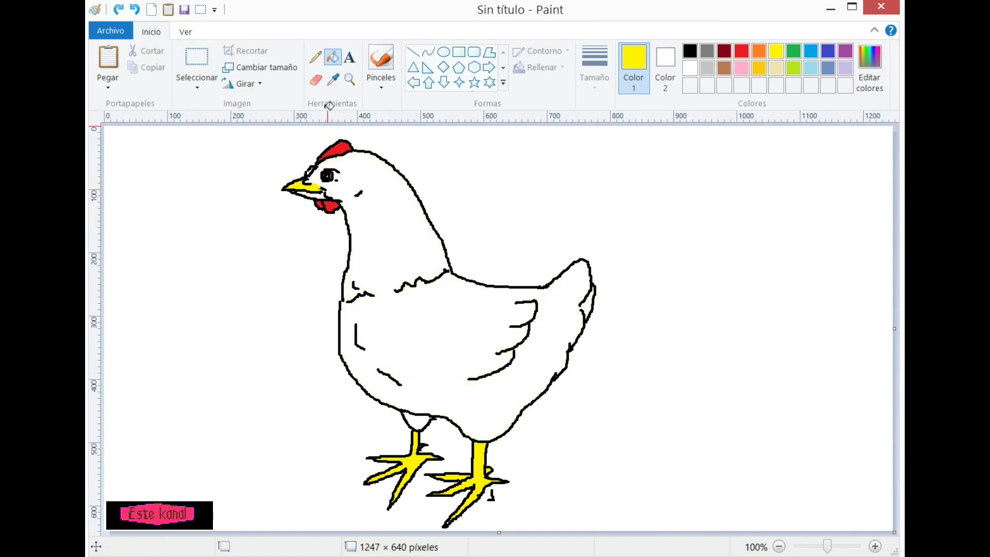
{"action": "left_click", "coordinate": [315, 57]}
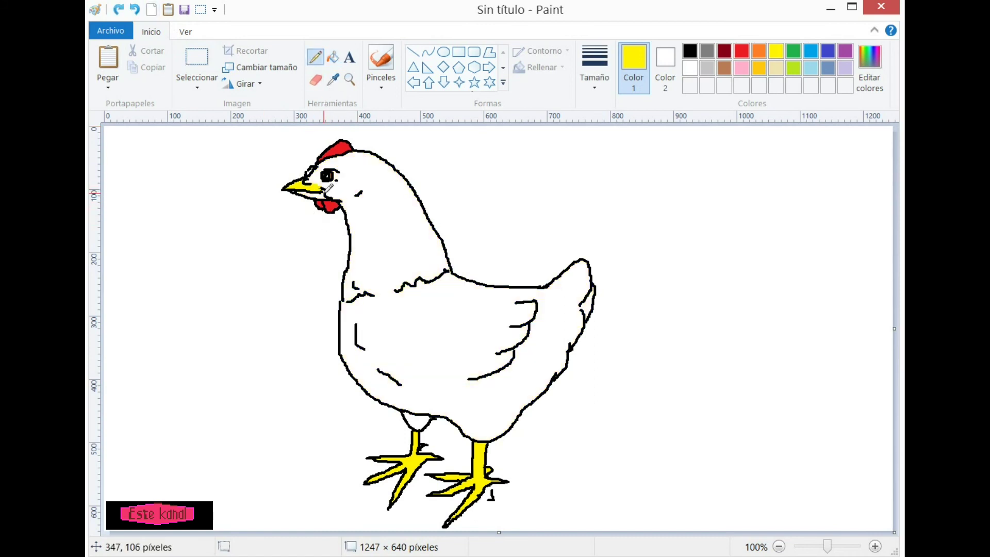
{"action": "left_click", "coordinate": [321, 194]}
{"action": "left_click", "coordinate": [334, 58]}
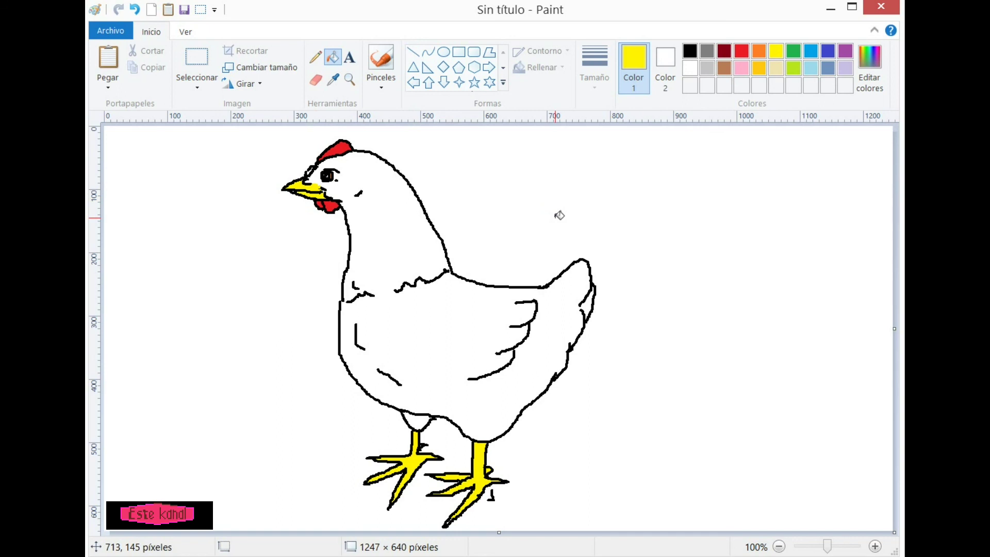
Fill the hen's head, body and the small far thigh with light cream yellow.
{"action": "left_click", "coordinate": [315, 61]}
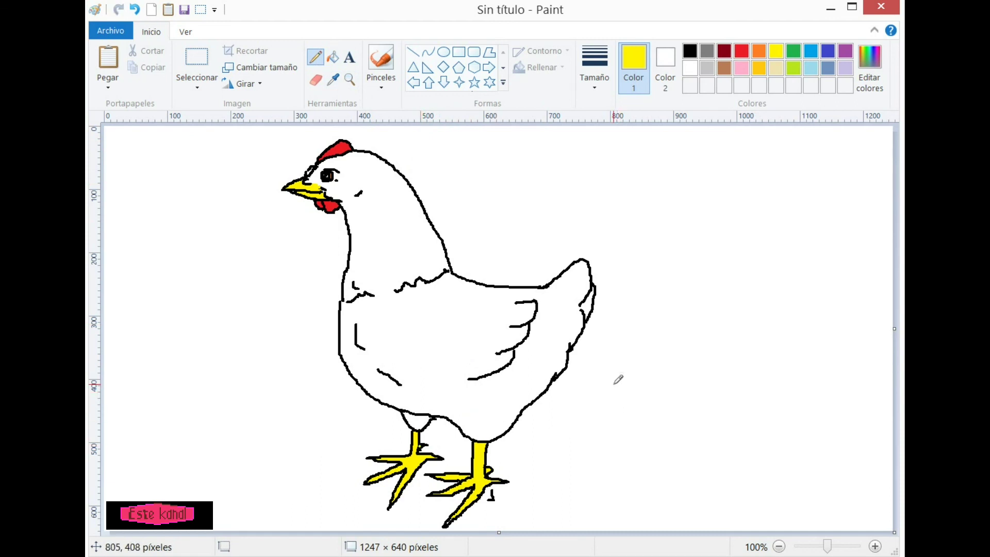
{"action": "left_click", "coordinate": [759, 51]}
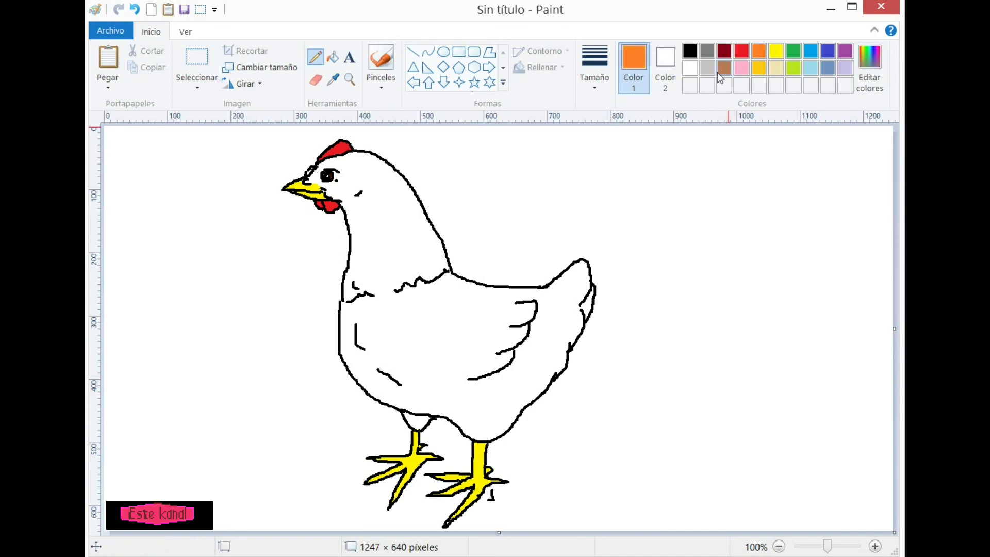
{"action": "left_click", "coordinate": [776, 52]}
{"action": "left_click", "coordinate": [779, 69]}
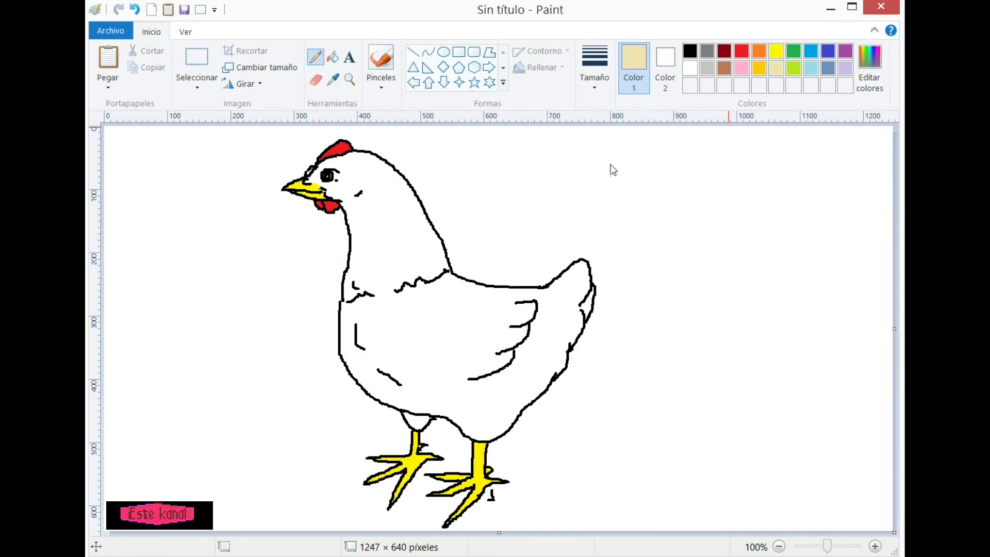
{"action": "left_click", "coordinate": [333, 56]}
{"action": "left_click", "coordinate": [396, 227]}
{"action": "left_click", "coordinate": [418, 421]}
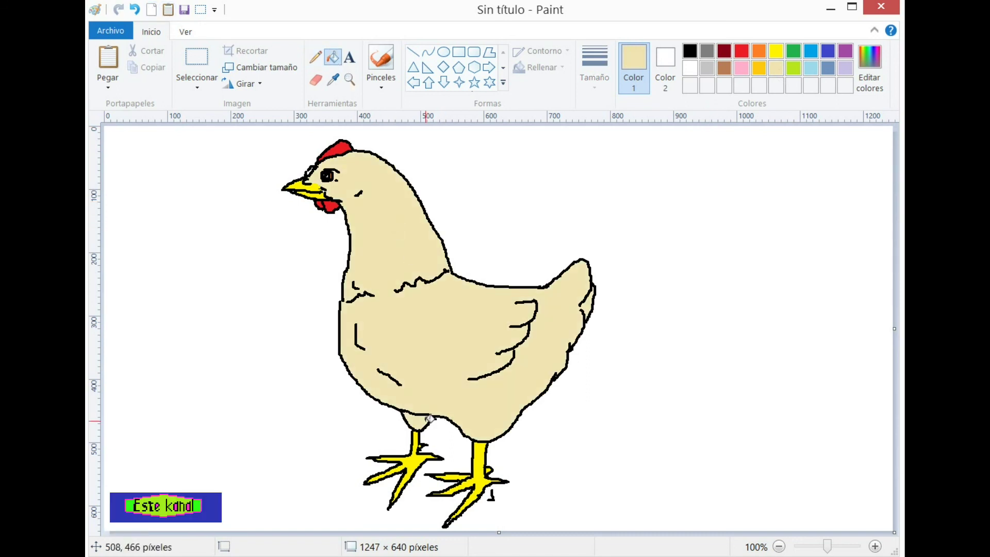